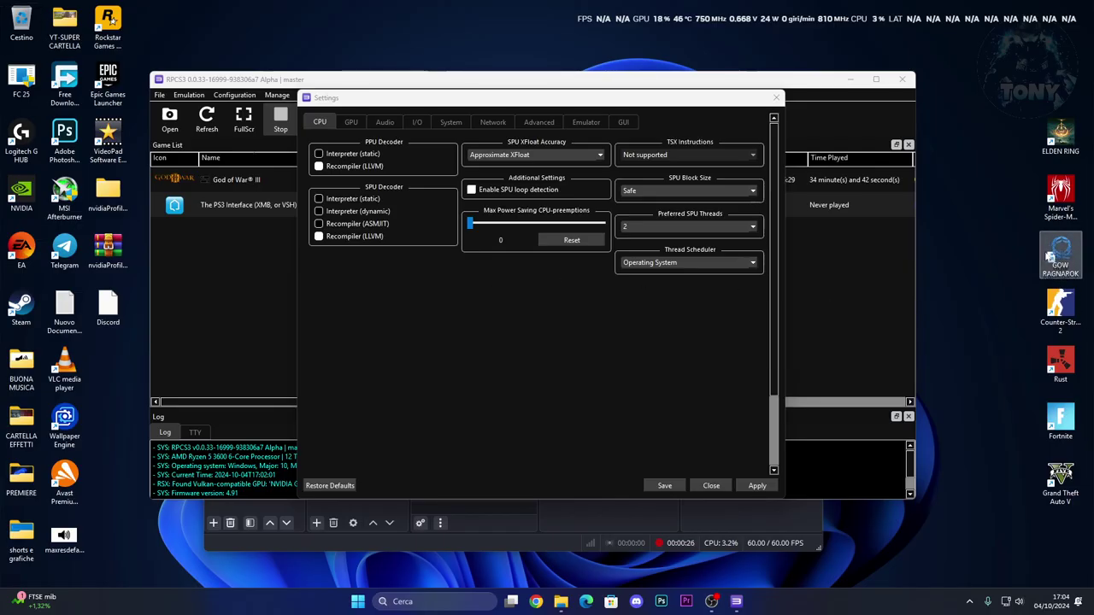
Step: Close the settings dialog and reopen the emulator's global configuration at the CPU settings
click(647, 418)
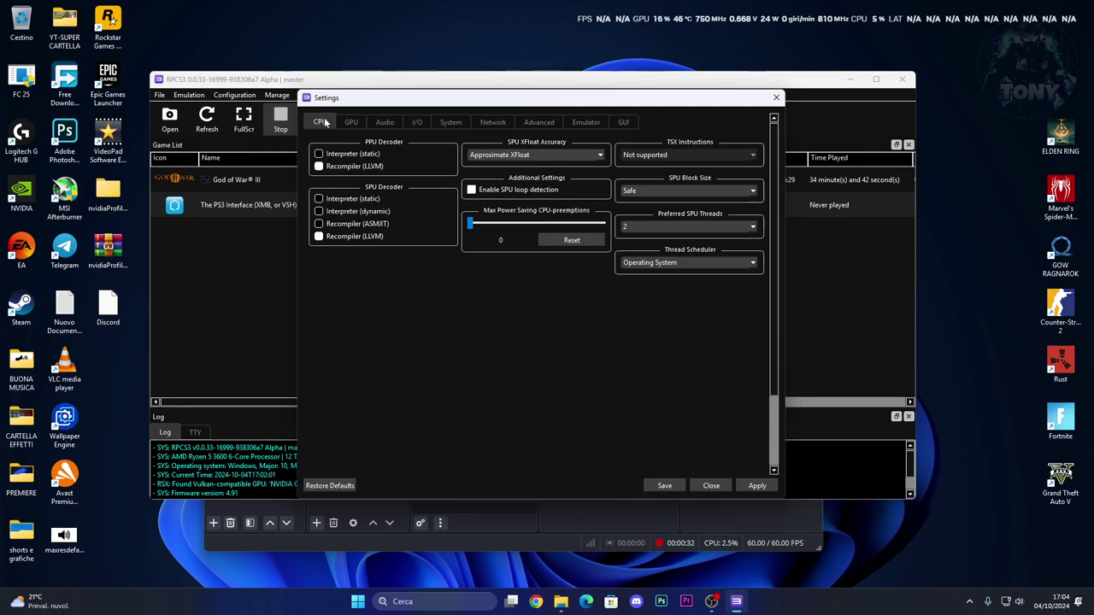
click(776, 97)
click(232, 95)
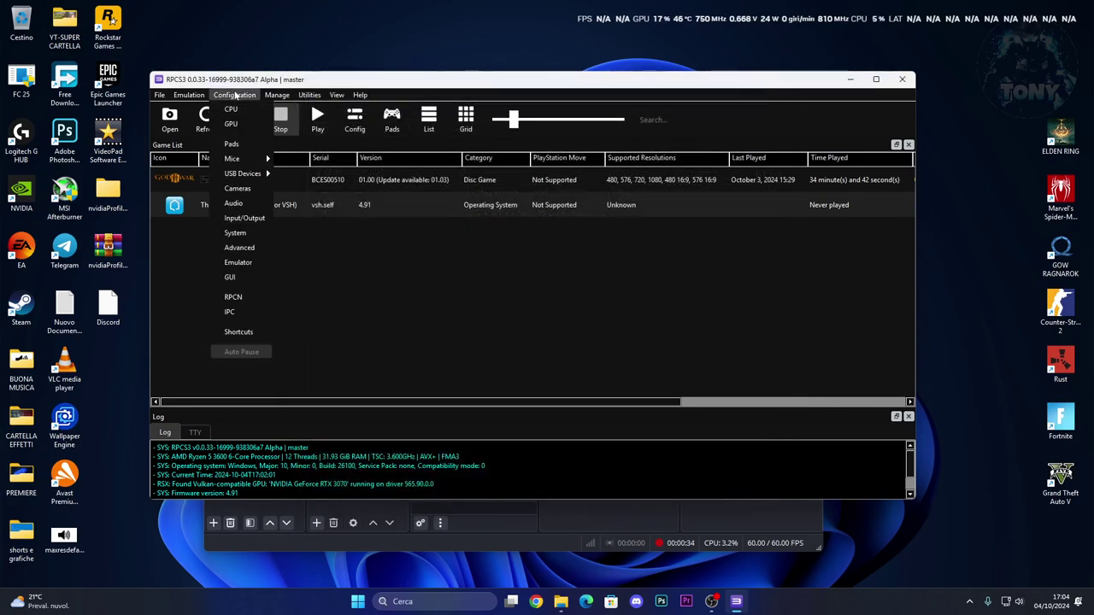
click(245, 232)
click(320, 122)
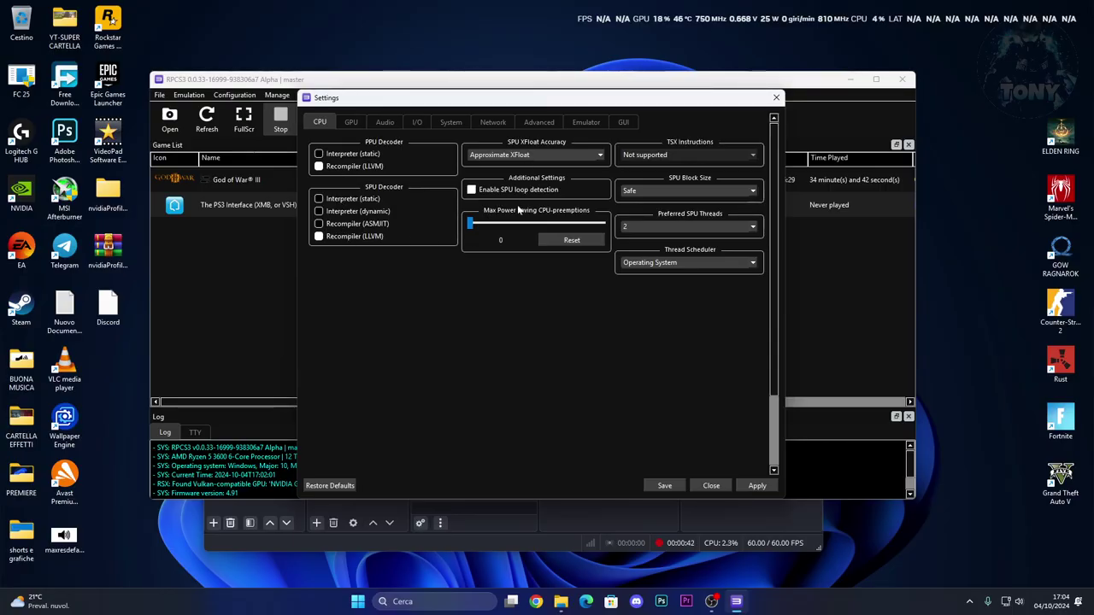
Step: Review the Preferred SPU Threads choices in the CPU settings and set the value to 6
click(727, 224)
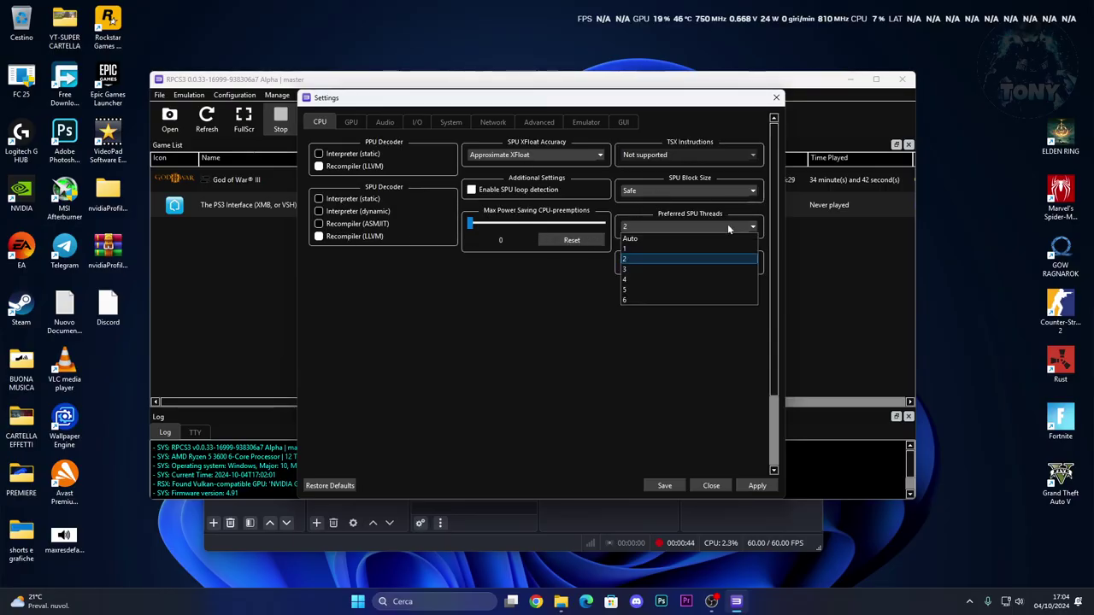
click(632, 261)
click(631, 263)
click(625, 266)
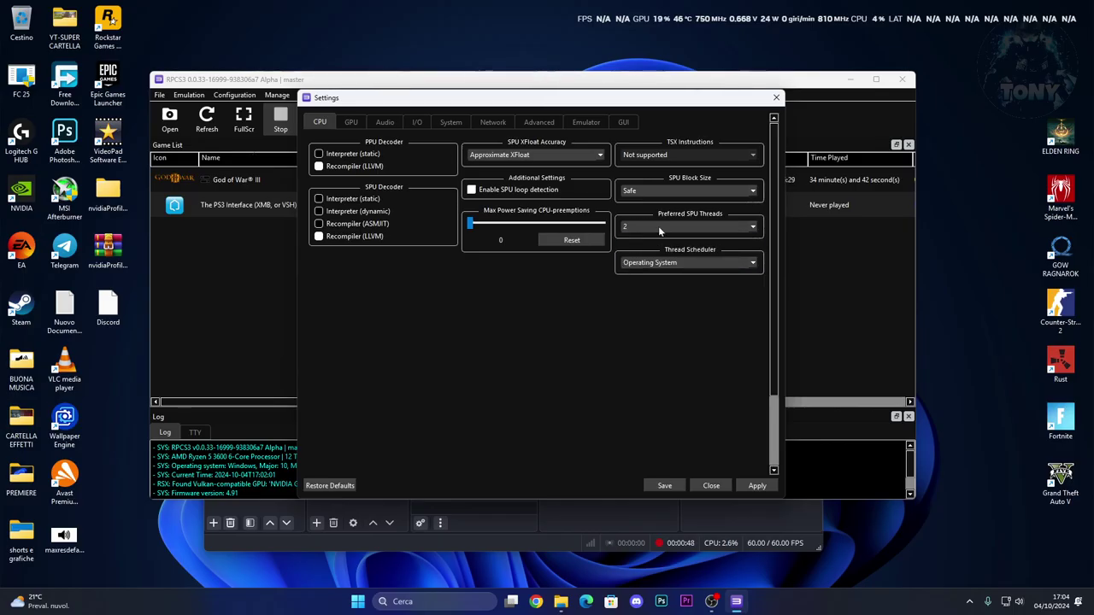
click(662, 227)
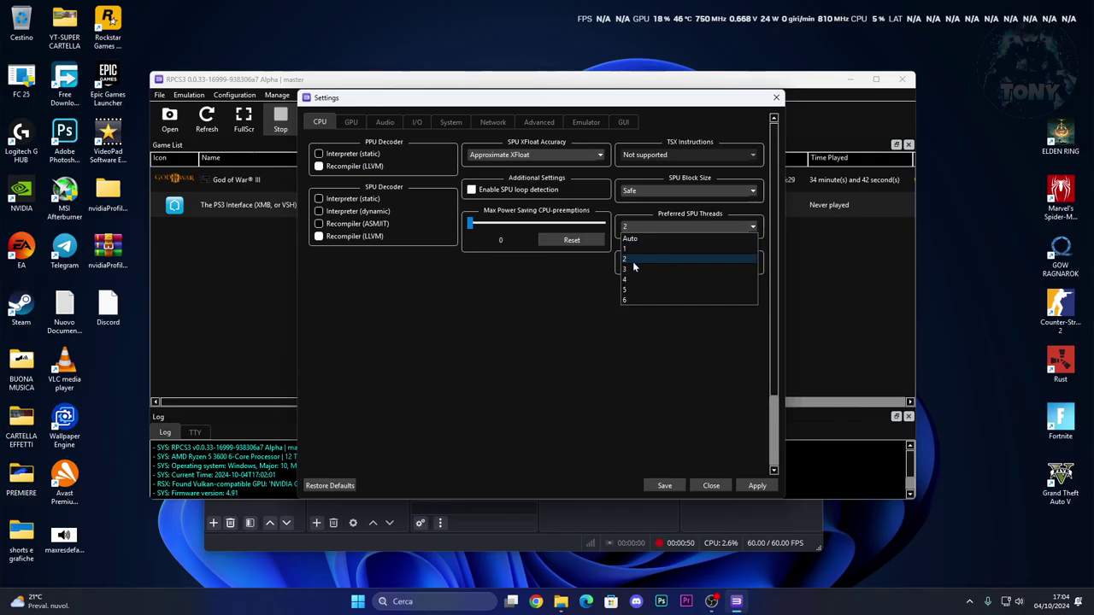
click(633, 300)
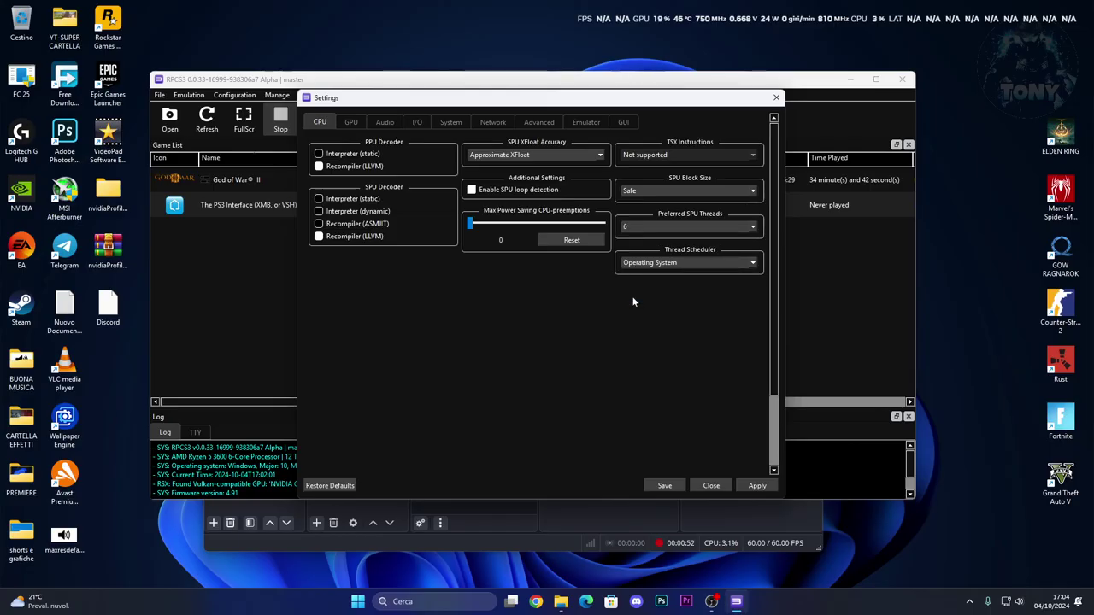
Step: Set ZCULL Accuracy to Approximate (Fast) in the GPU settings
click(349, 123)
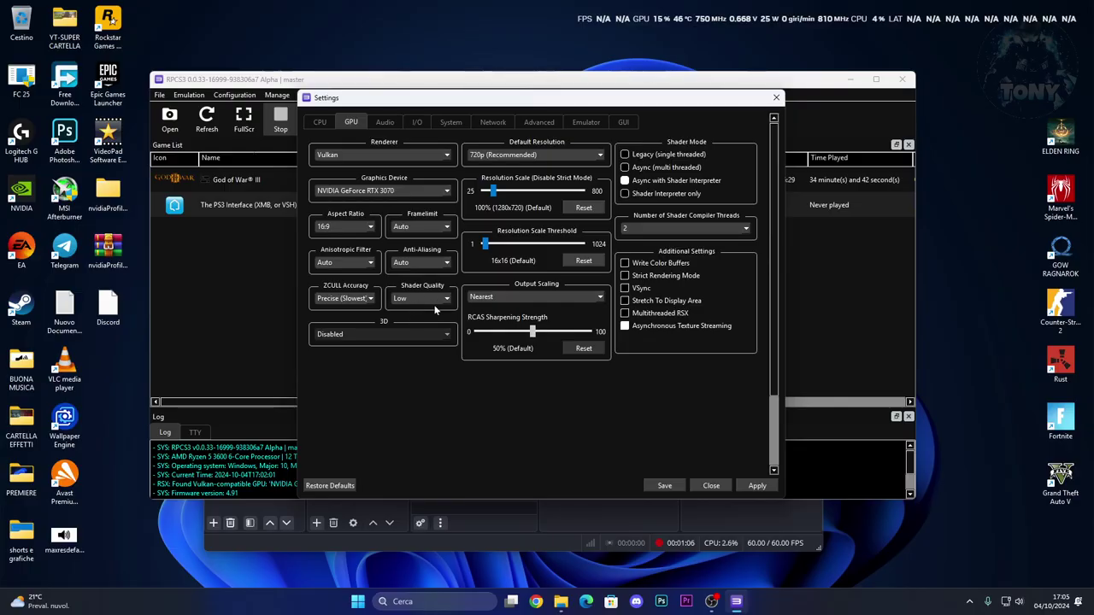
click(343, 298)
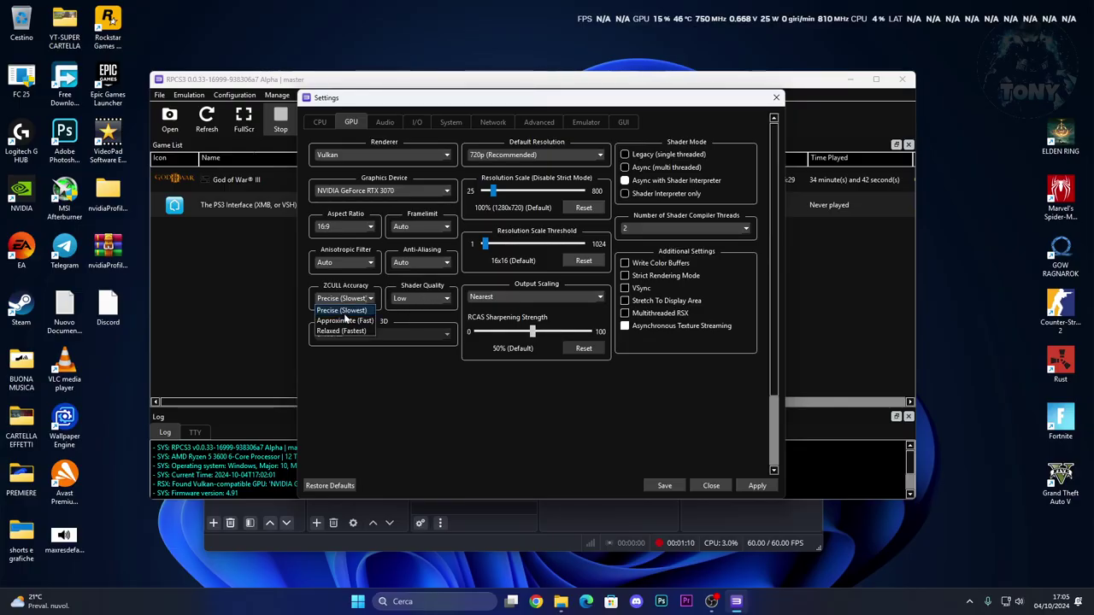
click(339, 321)
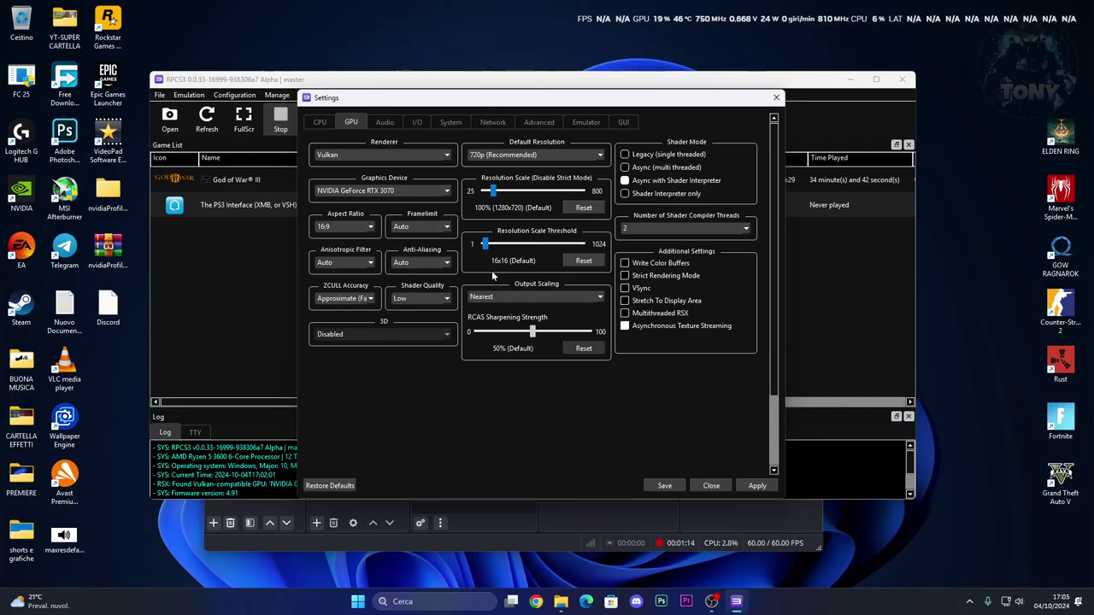
Step: Check the default resolution choices, the resolution scale and the output scaling options in the GPU settings
click(505, 155)
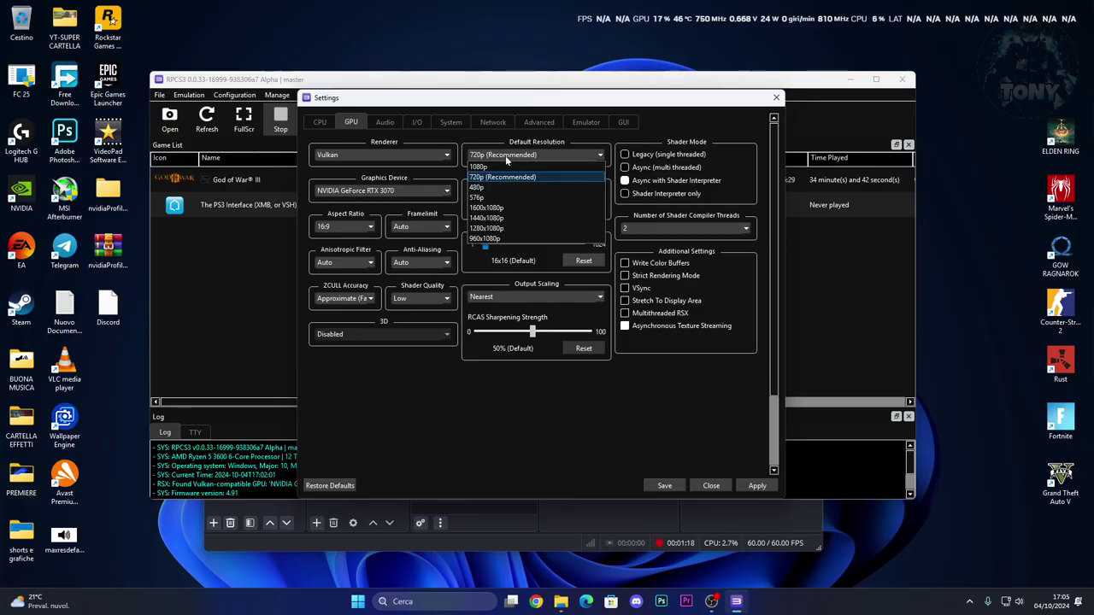
click(505, 155)
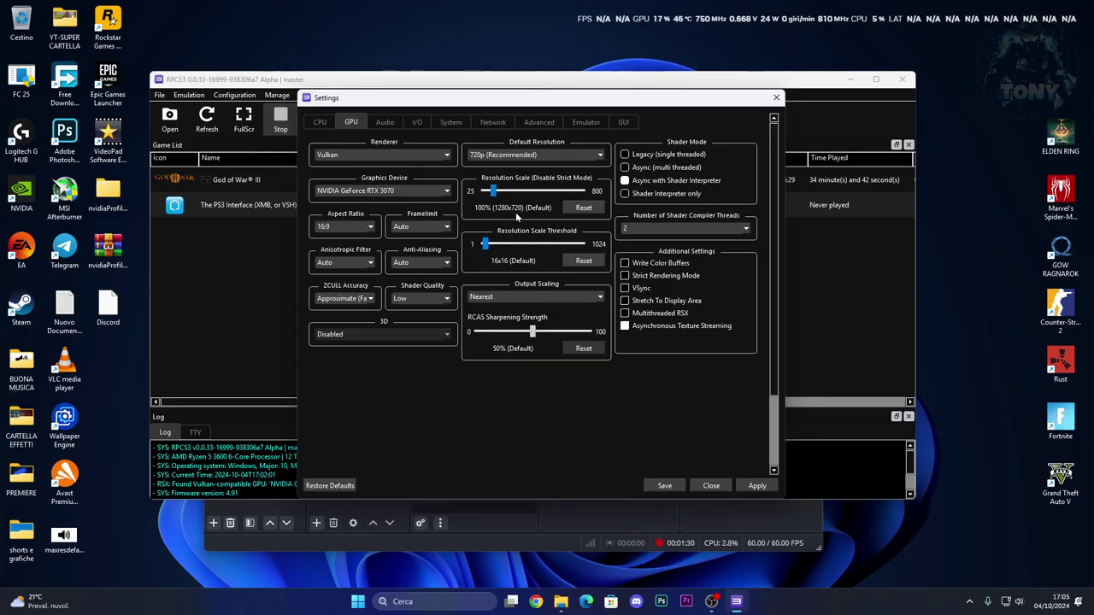
click(495, 192)
click(507, 294)
click(508, 296)
Step: Set the audio device to Altoparlanti (Realtek(R) Audio) and check the audio output format and Audio Out options
click(390, 122)
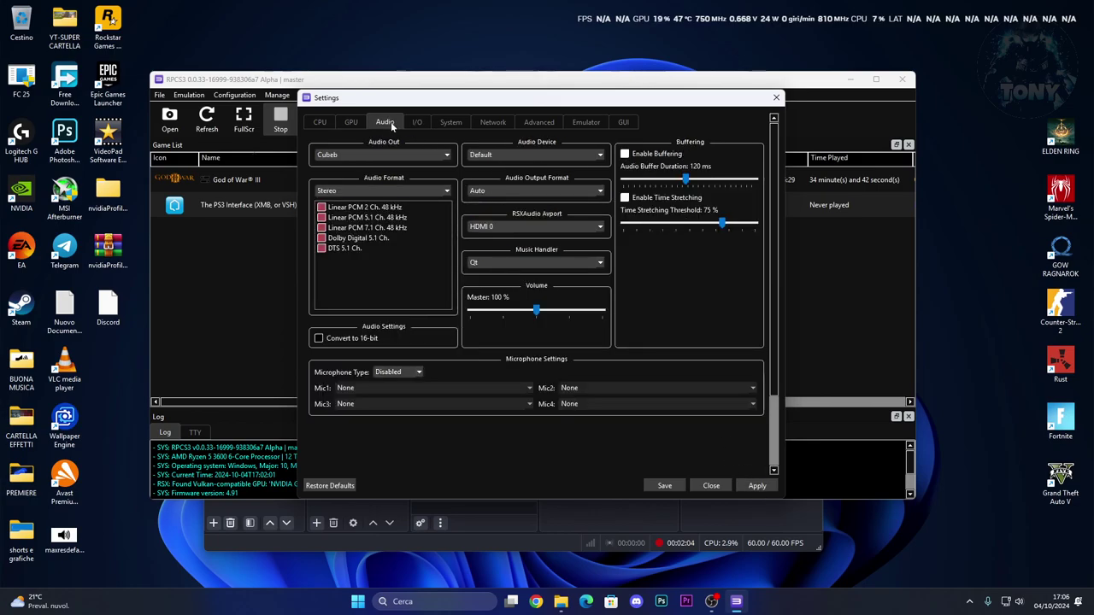
click(527, 156)
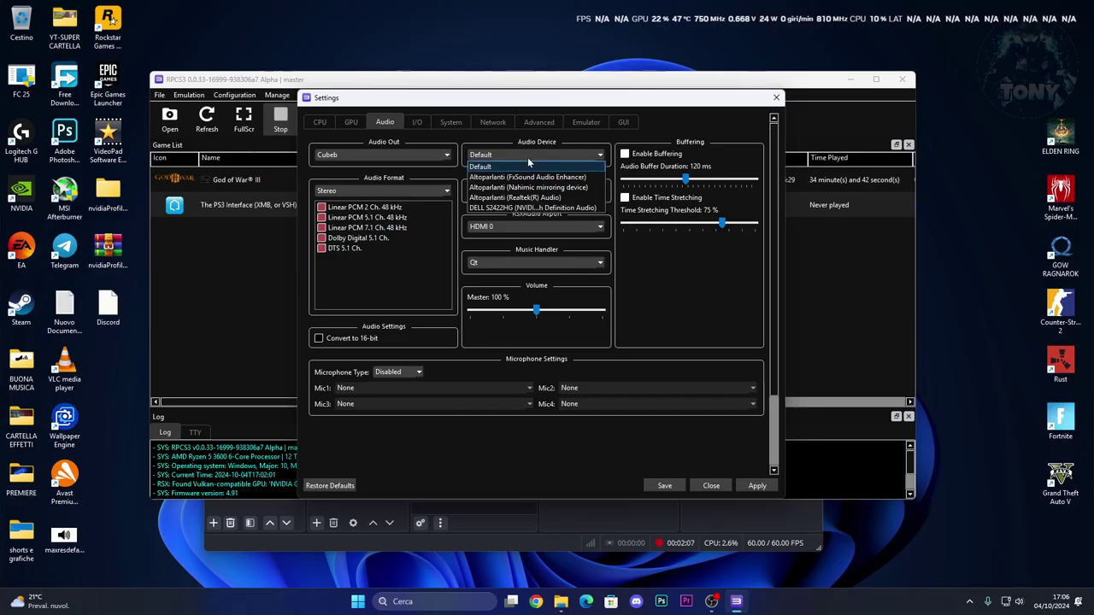
click(499, 197)
click(496, 195)
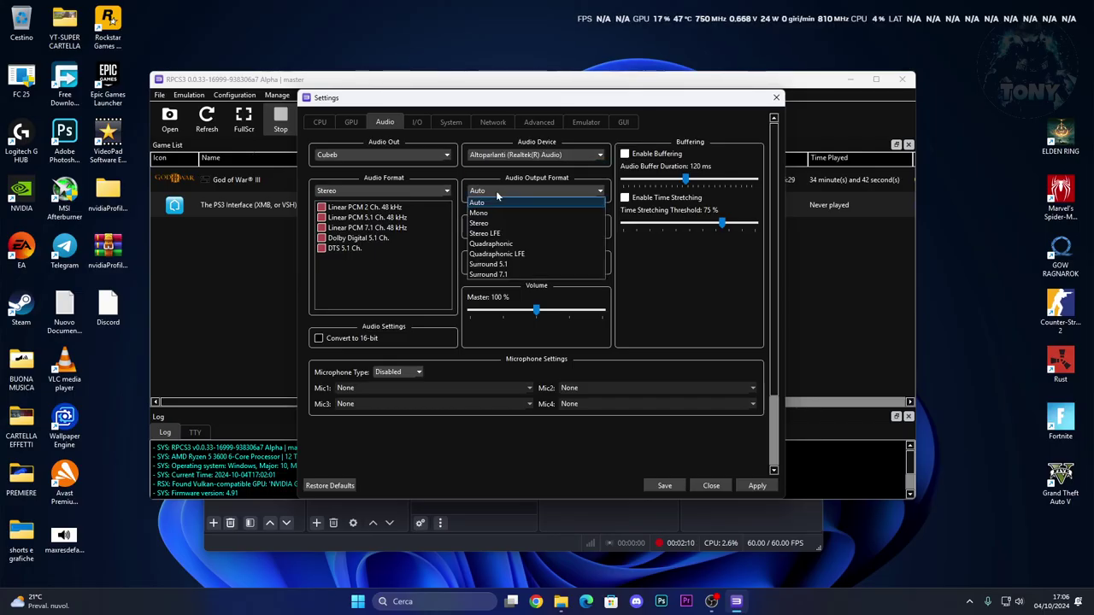
click(496, 191)
click(372, 156)
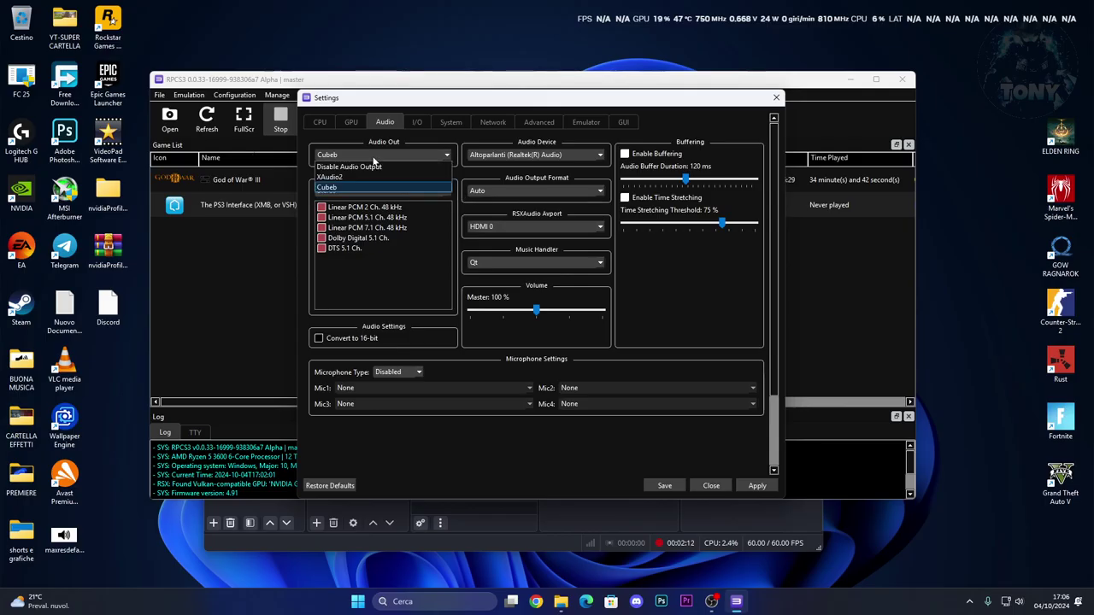
click(379, 160)
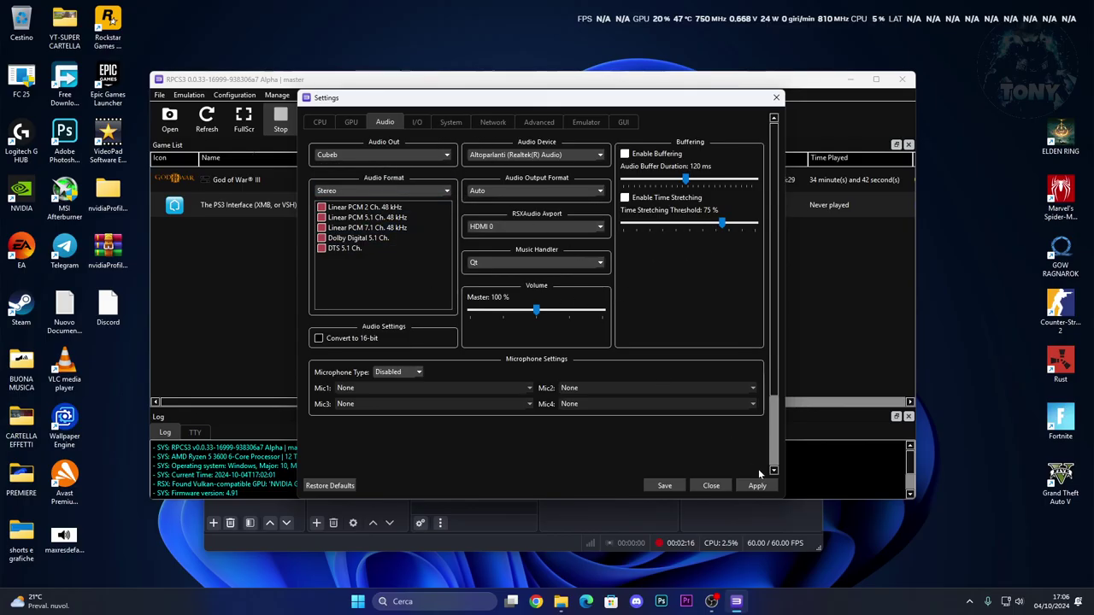
Step: Review the I/O, System, Network, Advanced, Emulator and GUI settings, and close the global settings dialog
click(417, 122)
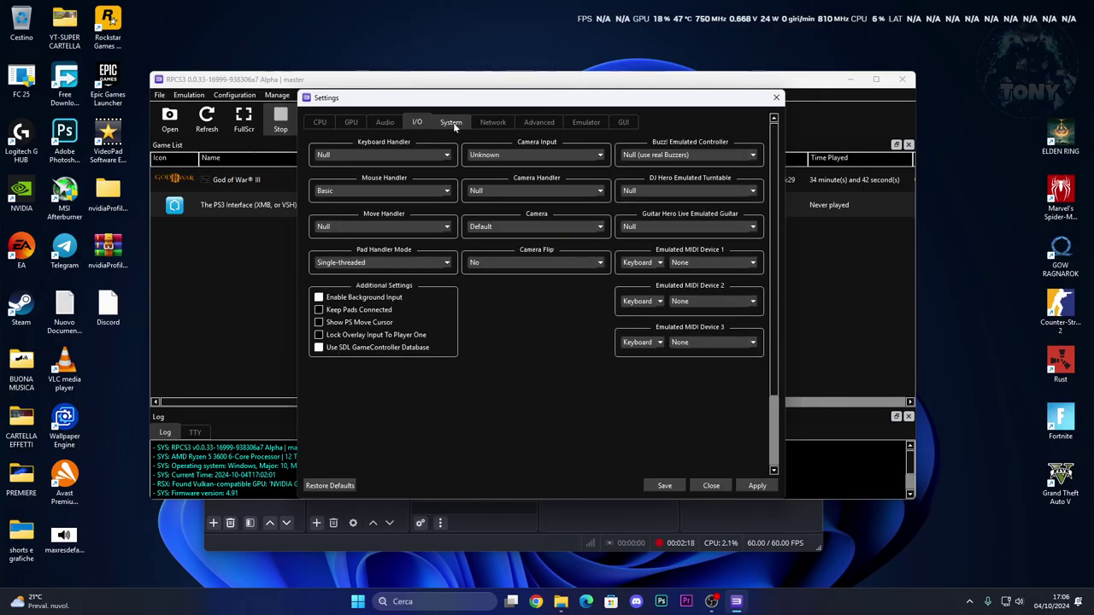
click(453, 122)
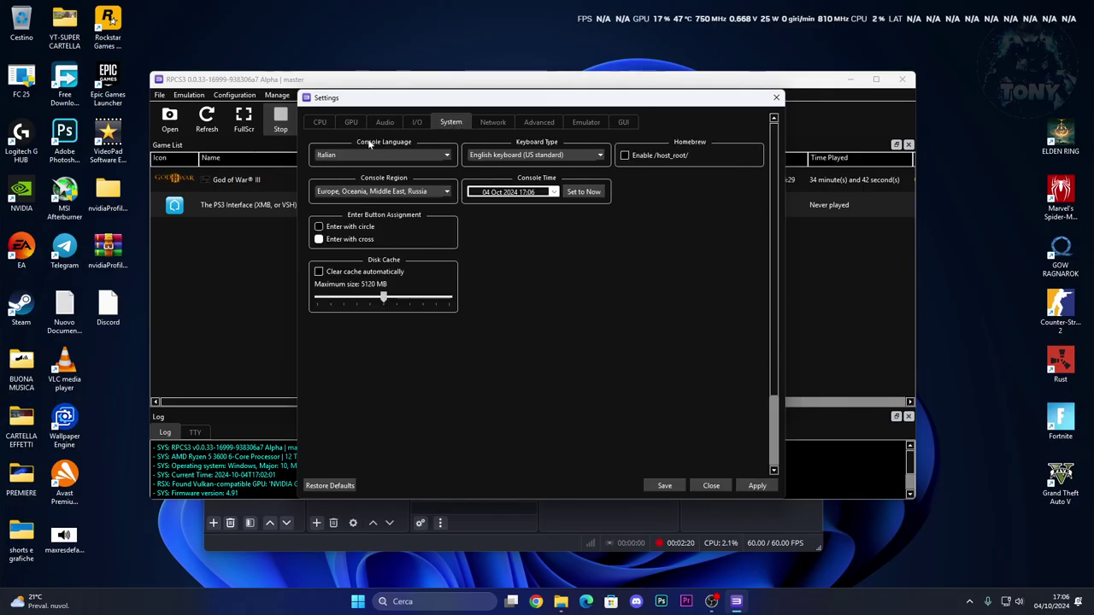
click(496, 125)
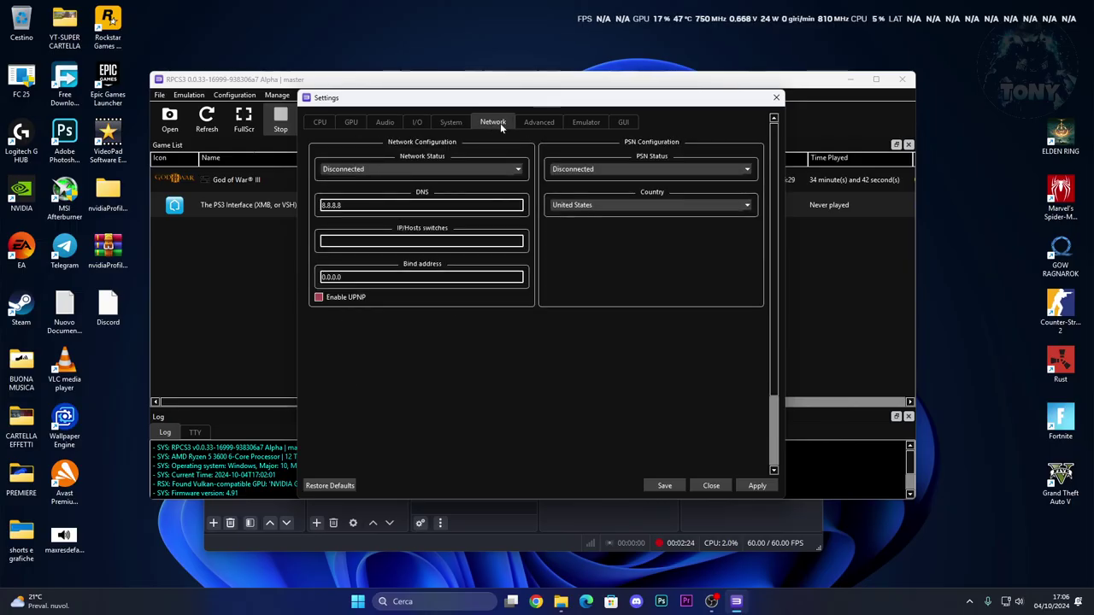
click(536, 124)
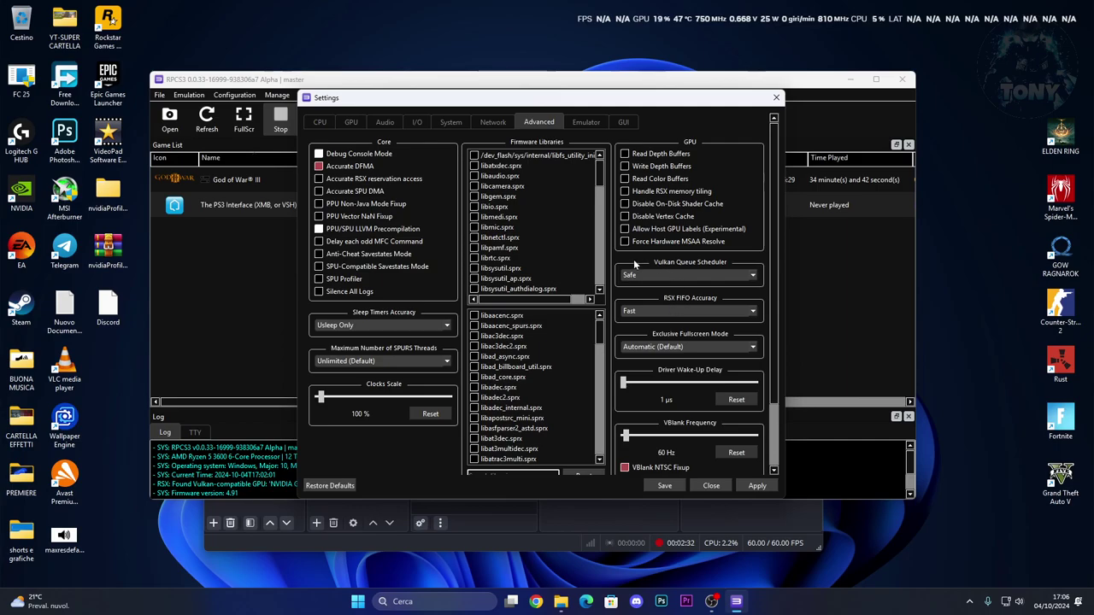
click(586, 122)
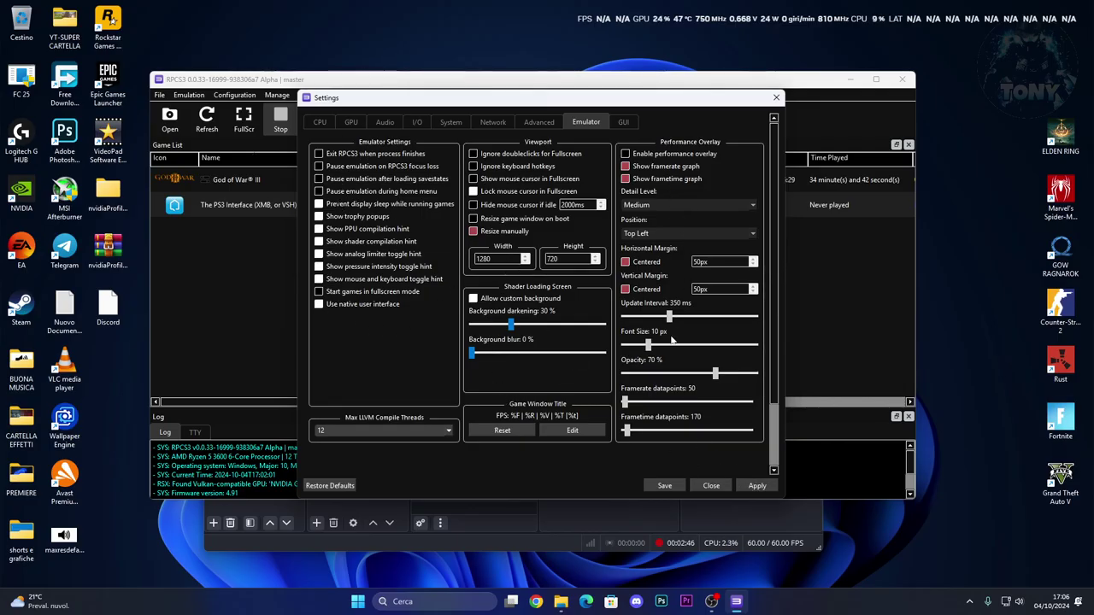
click(624, 122)
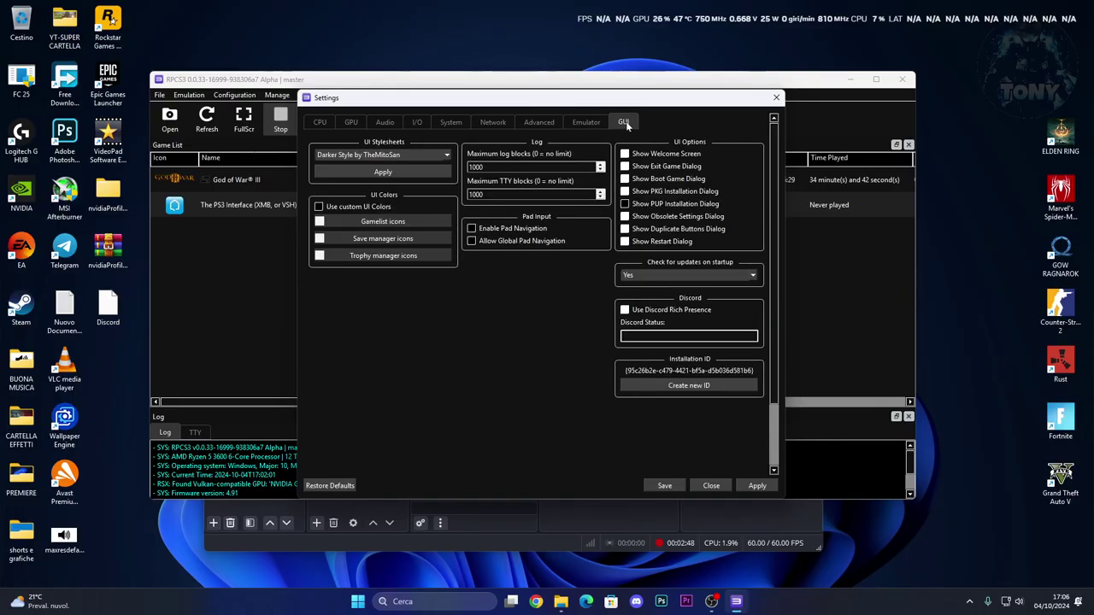
click(532, 124)
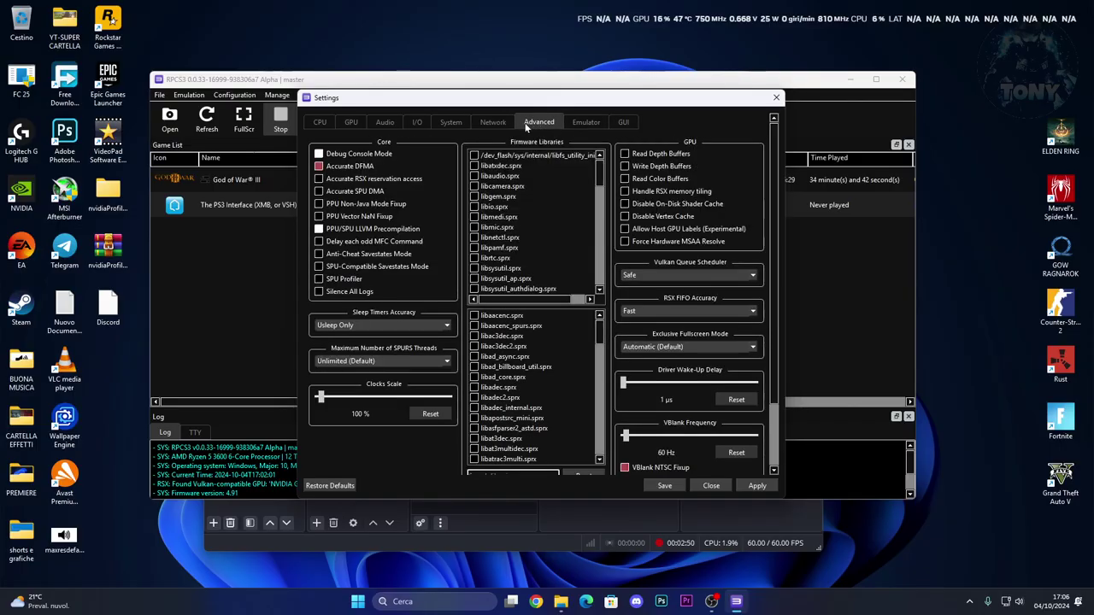
click(488, 122)
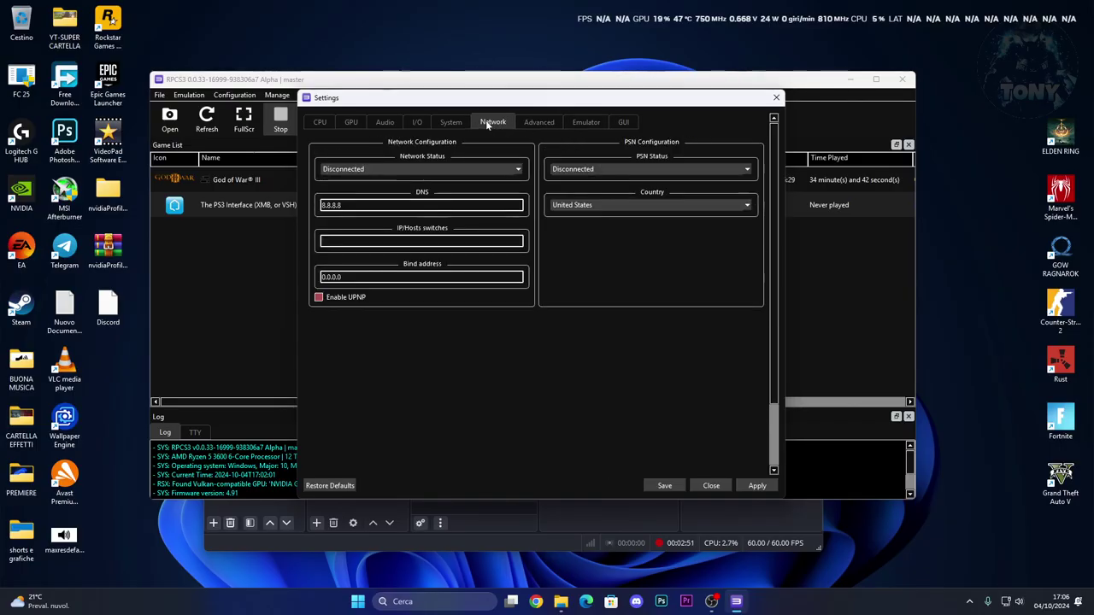
click(776, 98)
Step: Open the custom configuration of God of War III and look through its settings categories from GPU to Emulator
drag(615, 80, 626, 78)
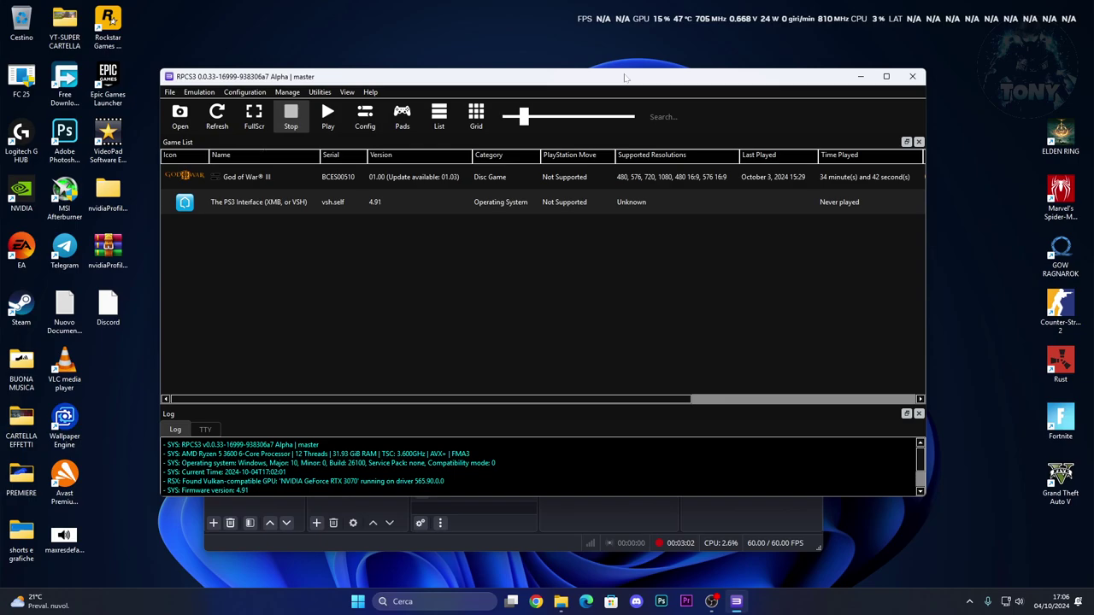
right_click(382, 180)
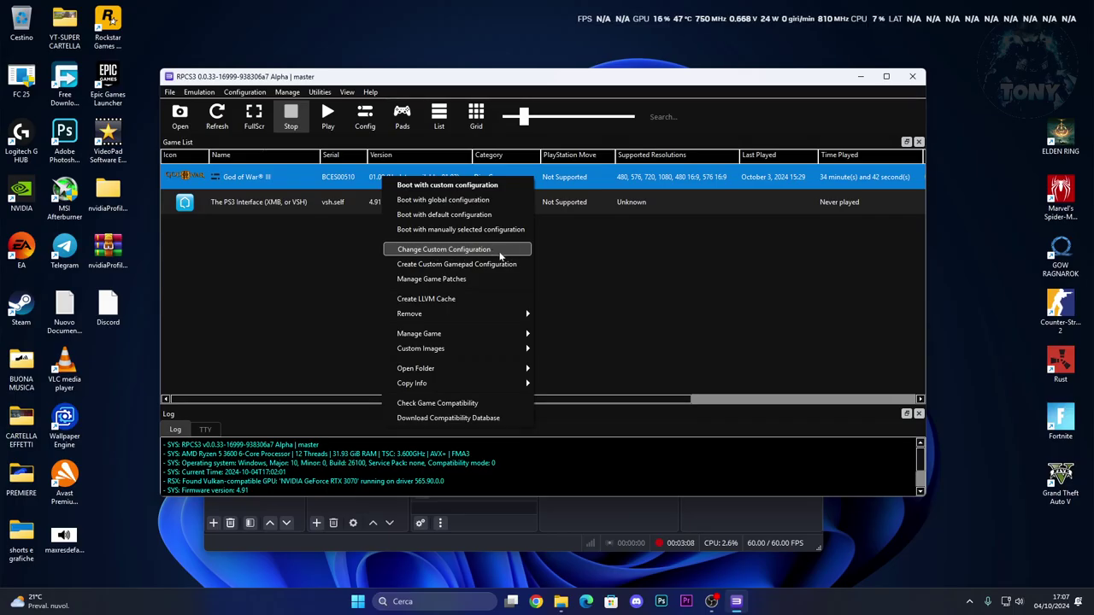
click(501, 250)
click(350, 122)
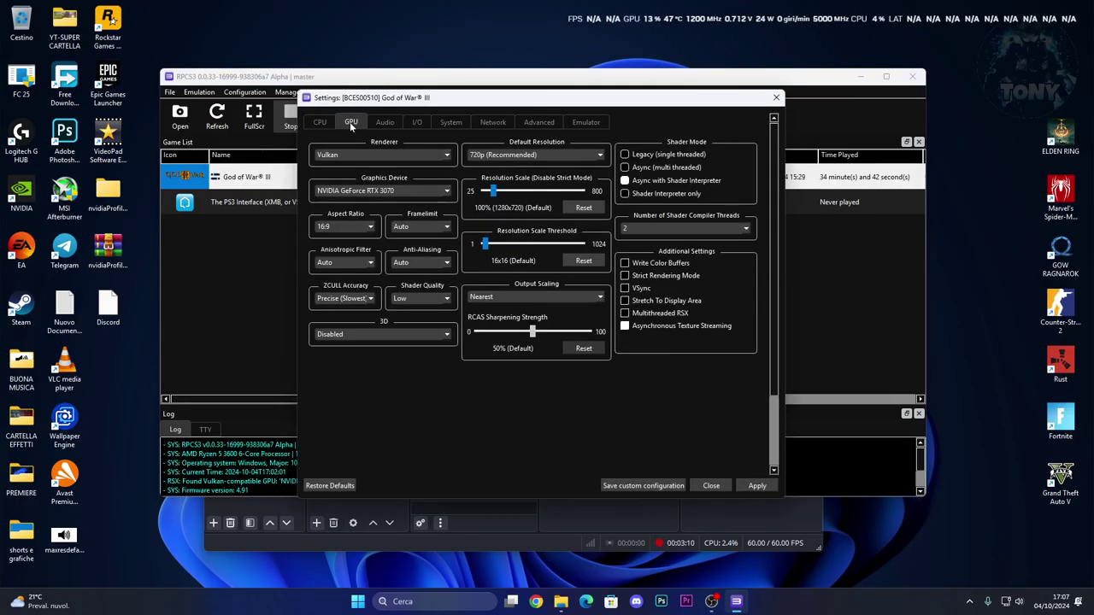
click(382, 124)
click(416, 123)
click(450, 123)
click(484, 124)
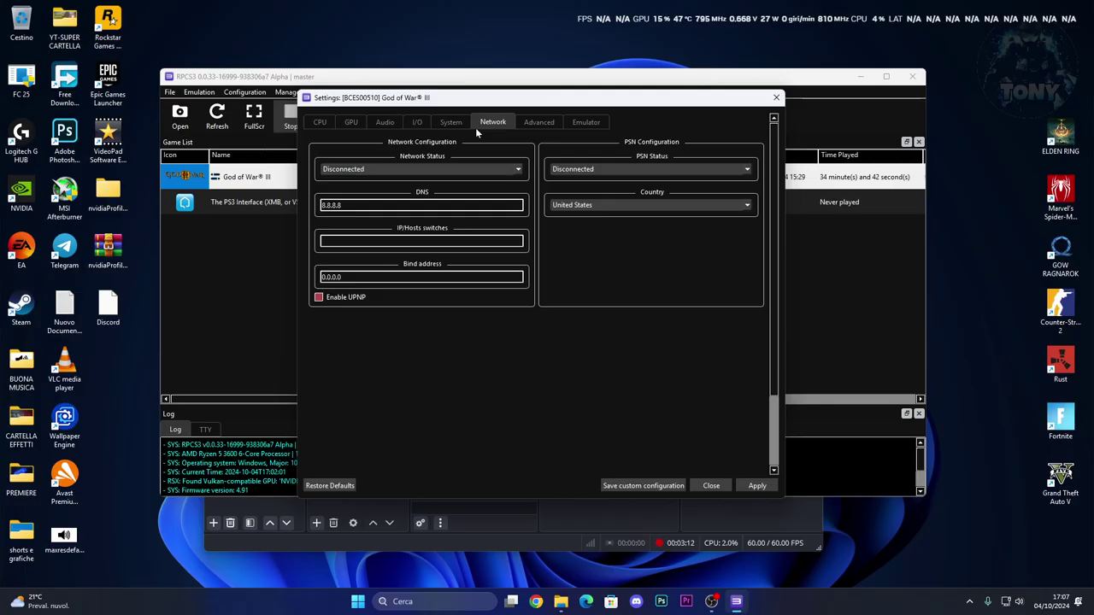
click(543, 123)
click(584, 122)
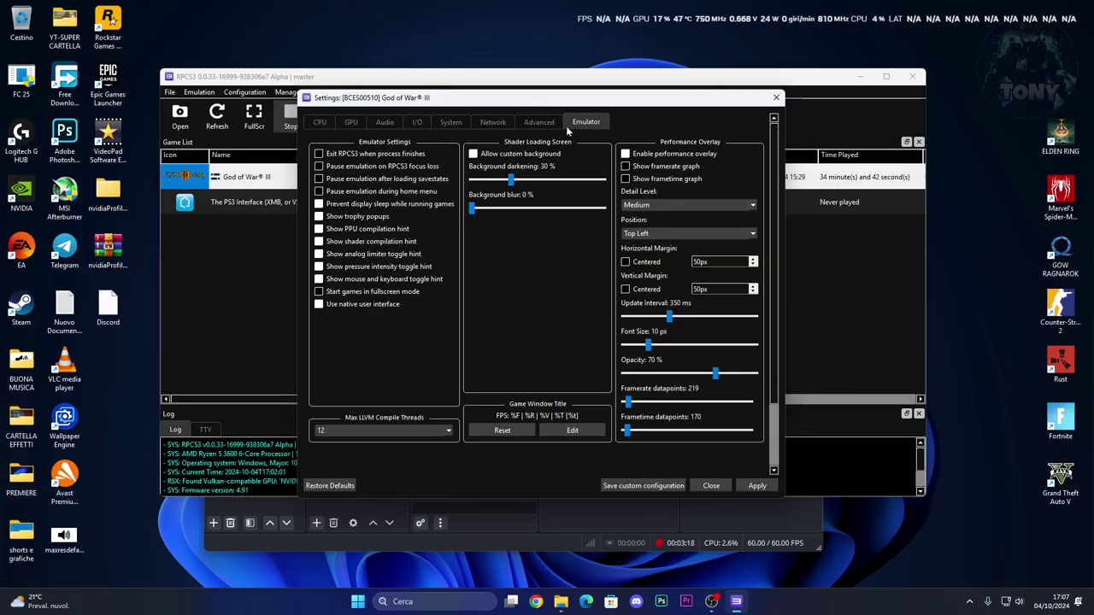
Step: Check the performance overlay position options and the other categories of the game's configuration, and close it
click(665, 235)
click(665, 245)
key(ctrl+Tab)
key(ctrl+Tab)
key(ctrl+Tab)
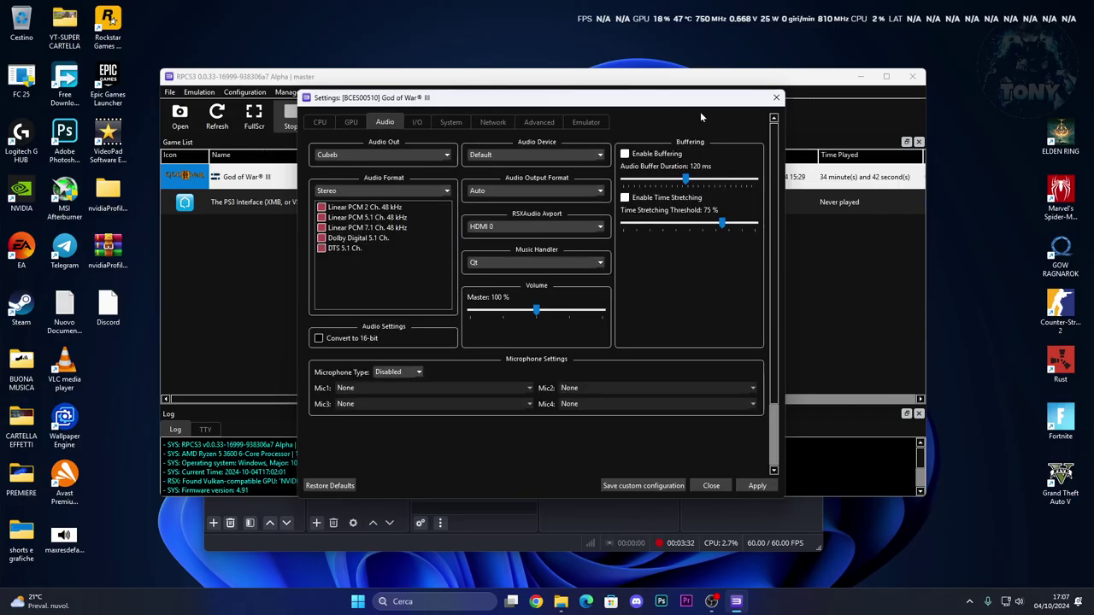
click(776, 99)
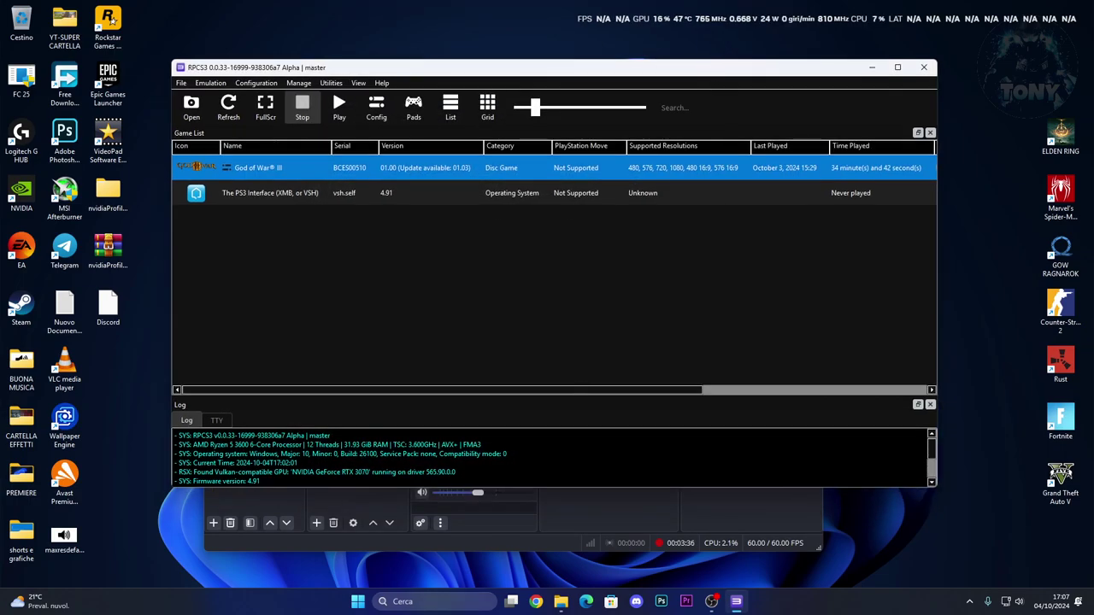
Step: Switch to the Windows System Configuration utility and open the advanced boot options for the current Windows 11 installation
key(super+s)
text(CON)
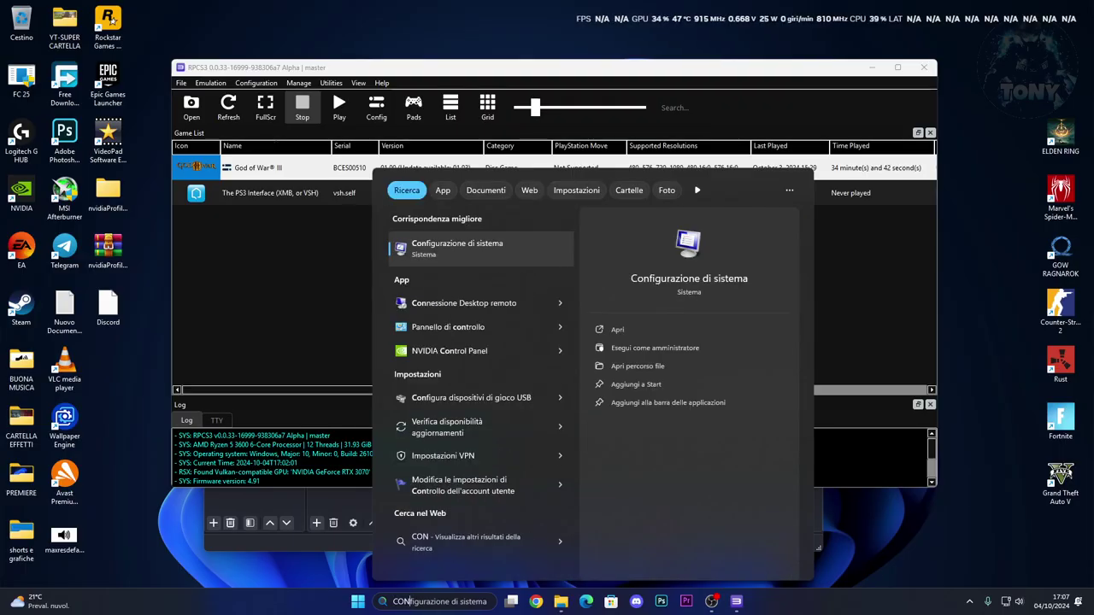
key(Return)
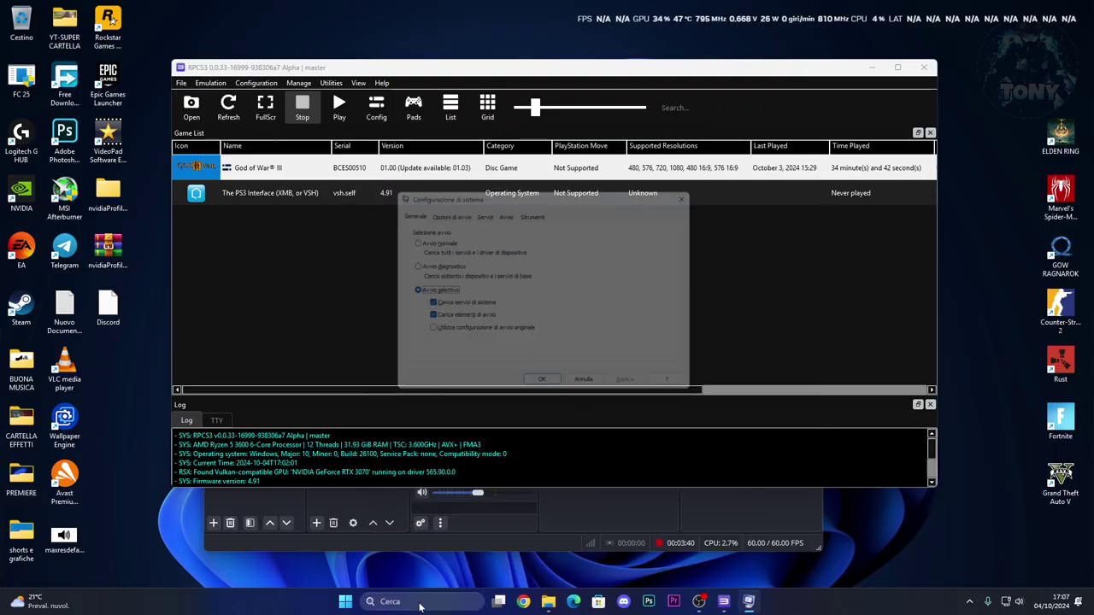
click(436, 212)
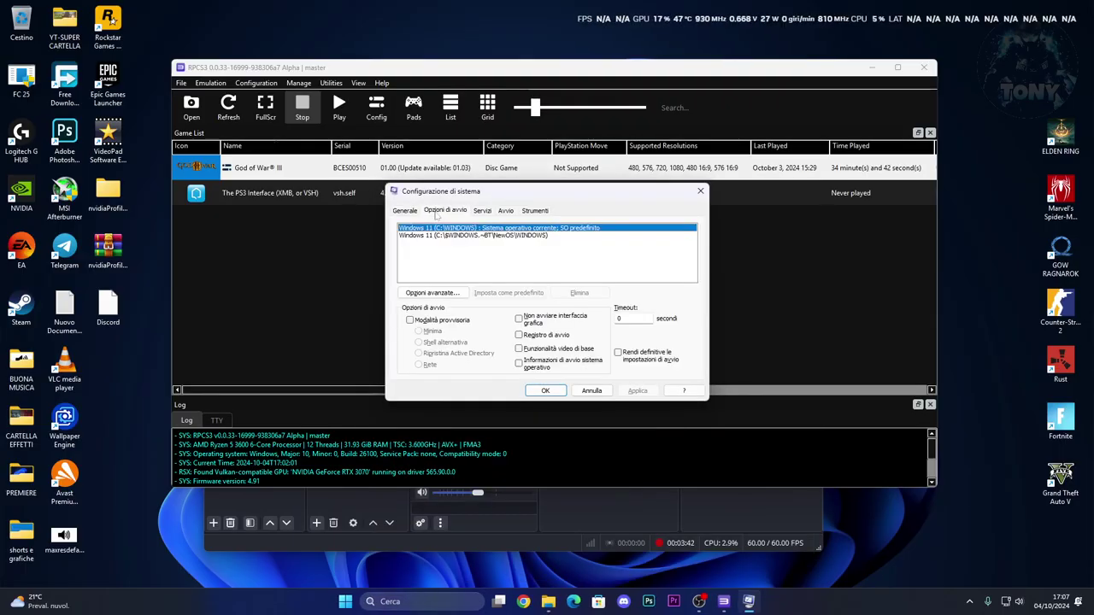
click(426, 294)
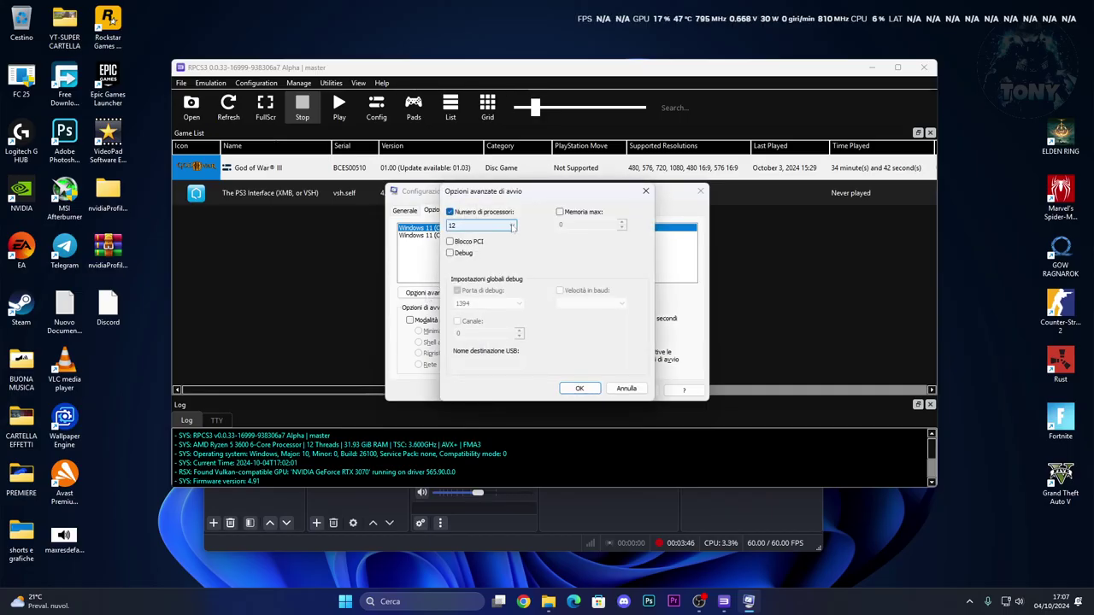
Step: Set the number of boot processors to 12, apply the change and exit System Configuration without restarting
click(512, 226)
click(457, 322)
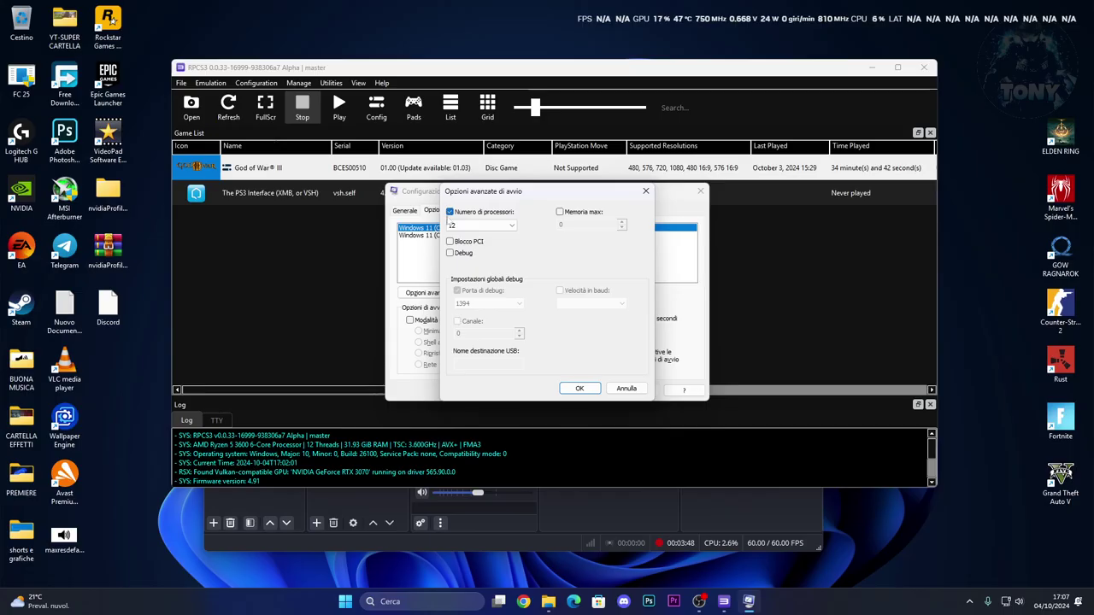
click(579, 389)
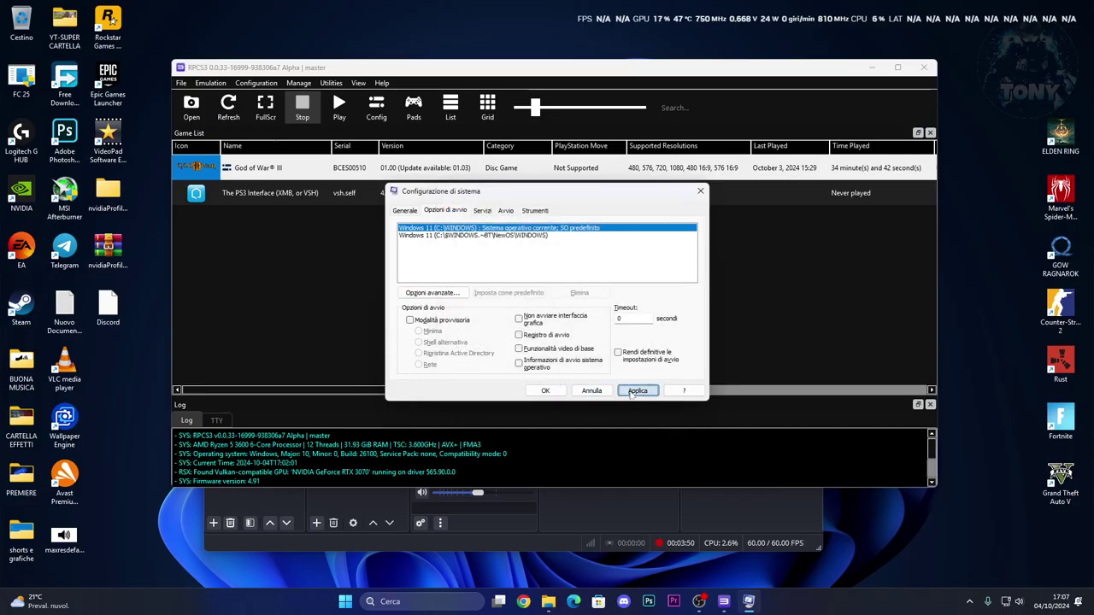
click(546, 391)
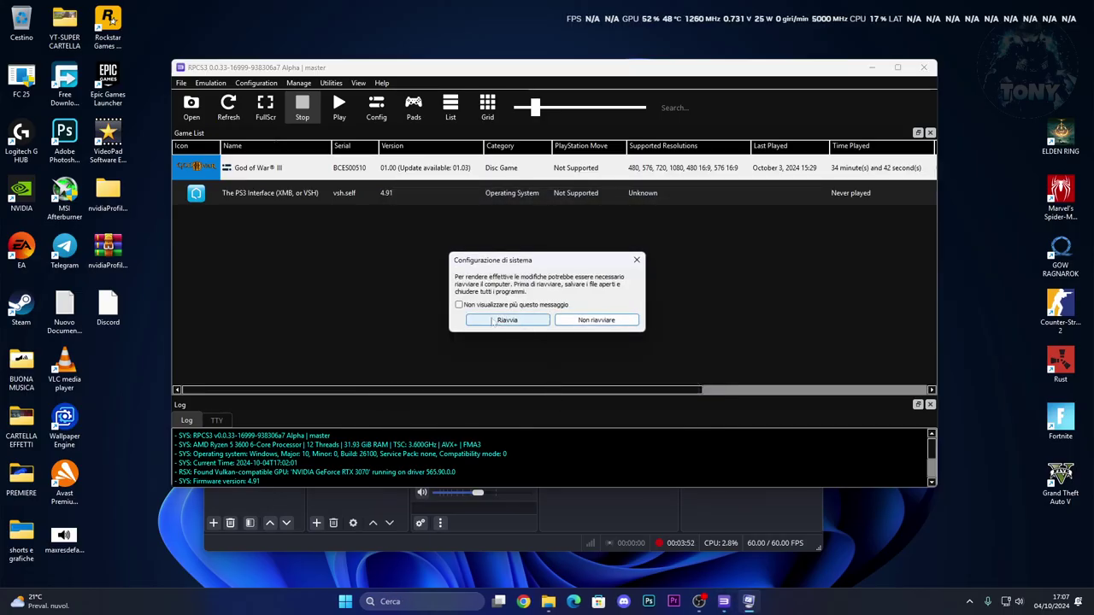
click(589, 320)
drag(559, 75, 535, 81)
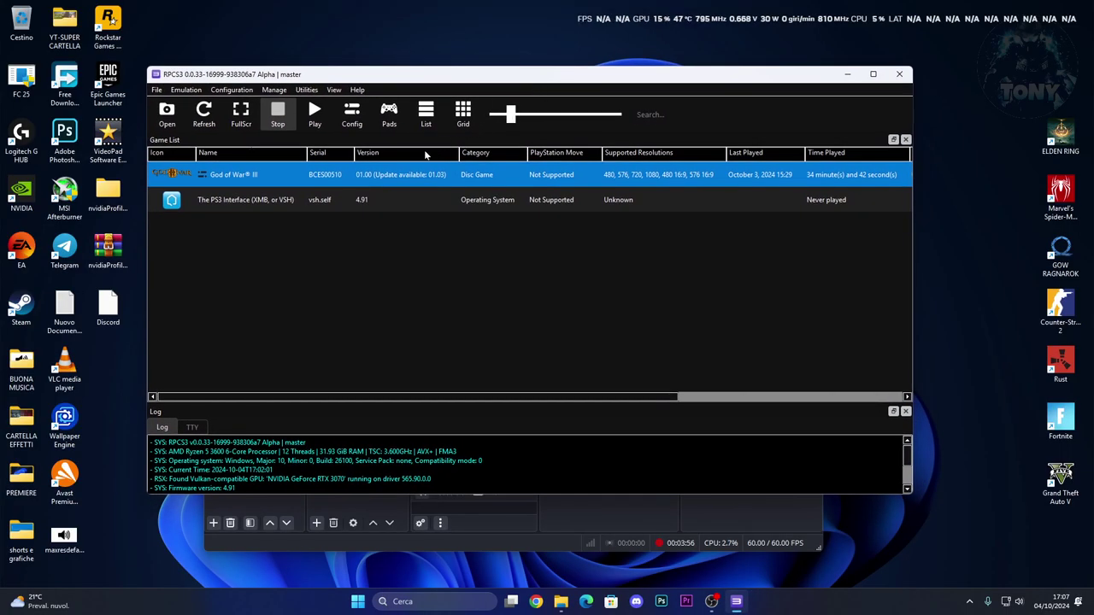